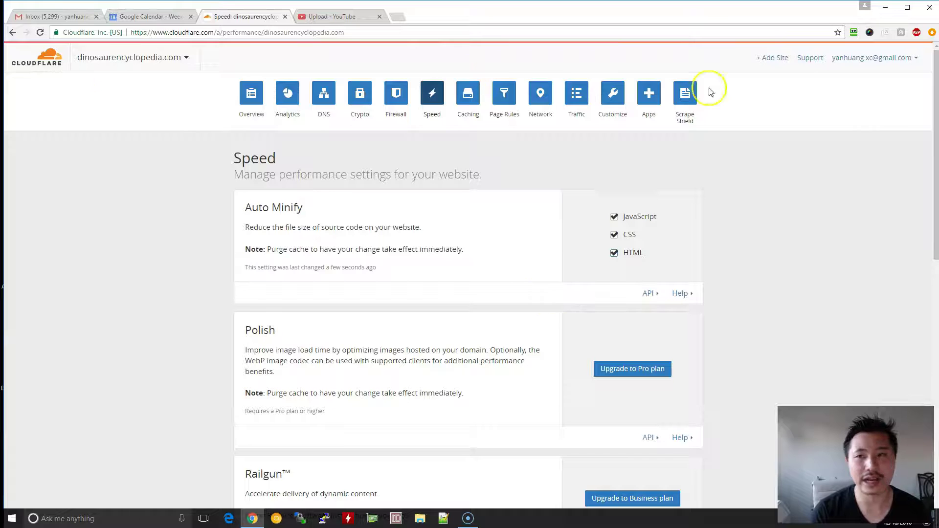
click(774, 64)
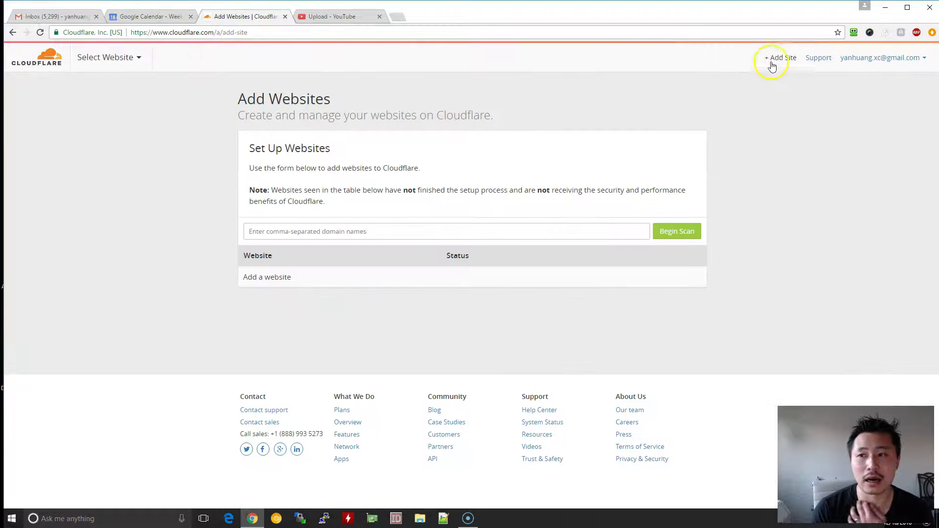
click(329, 232)
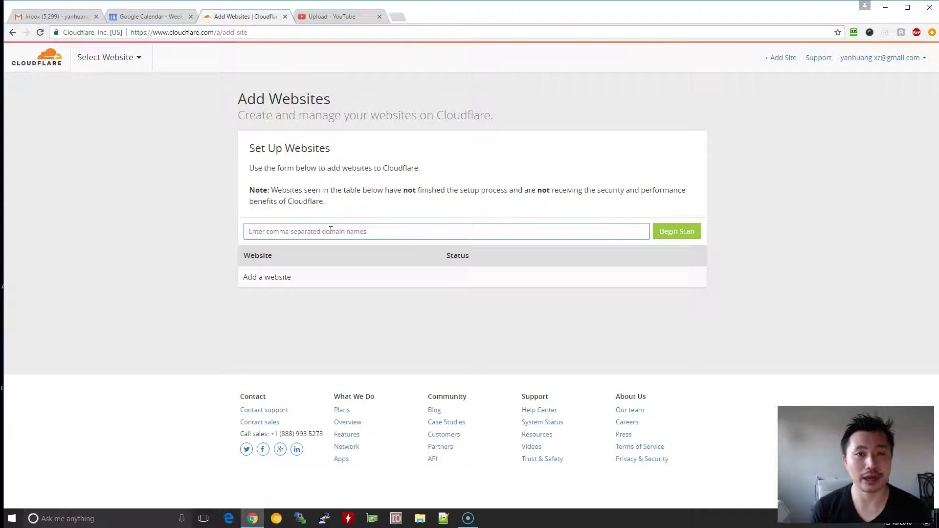
Select dinosaurencyclopedia.com and confirm its root A record shows the orange proxied cloud in DNS
click(116, 69)
click(213, 227)
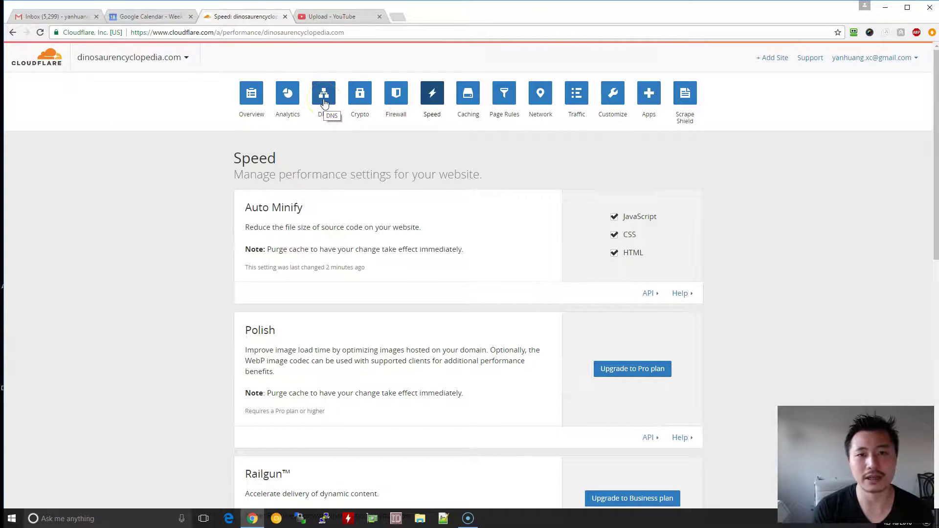
click(324, 94)
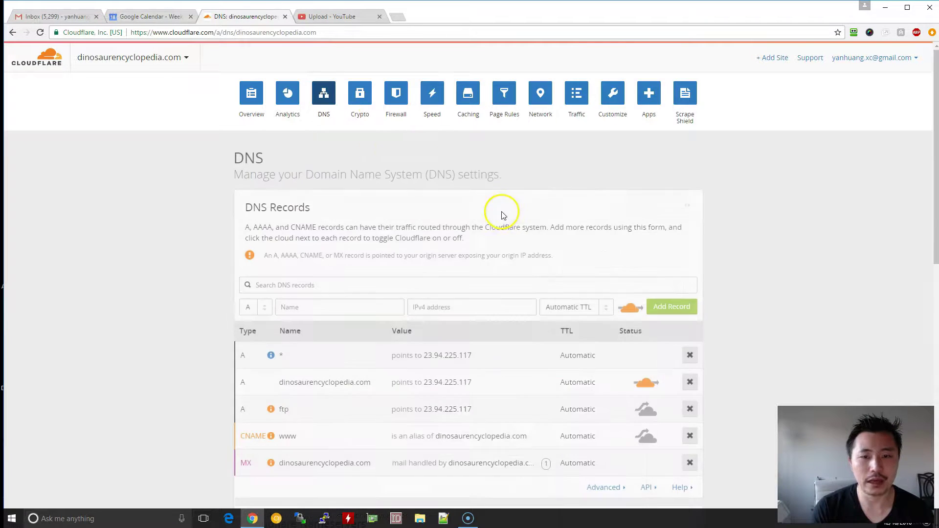
scroll(507, 216, down, 3)
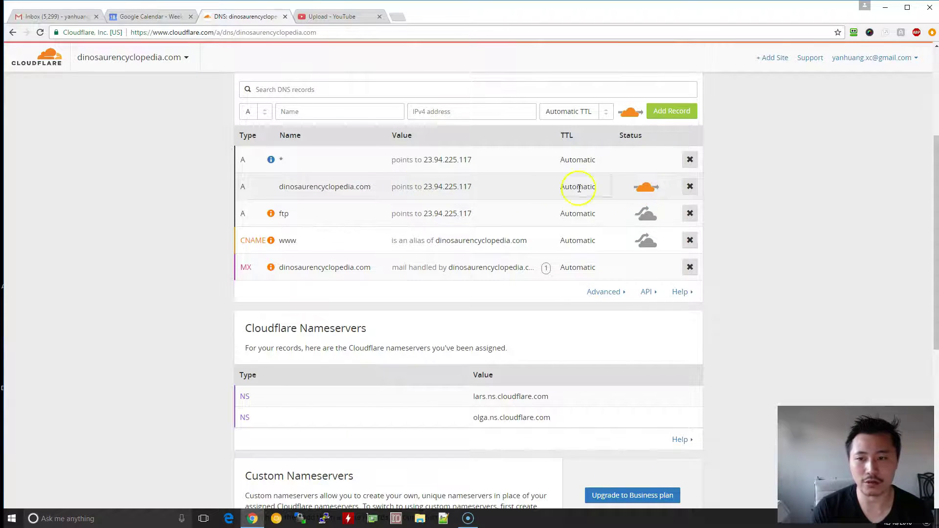
mouse_move(646, 382)
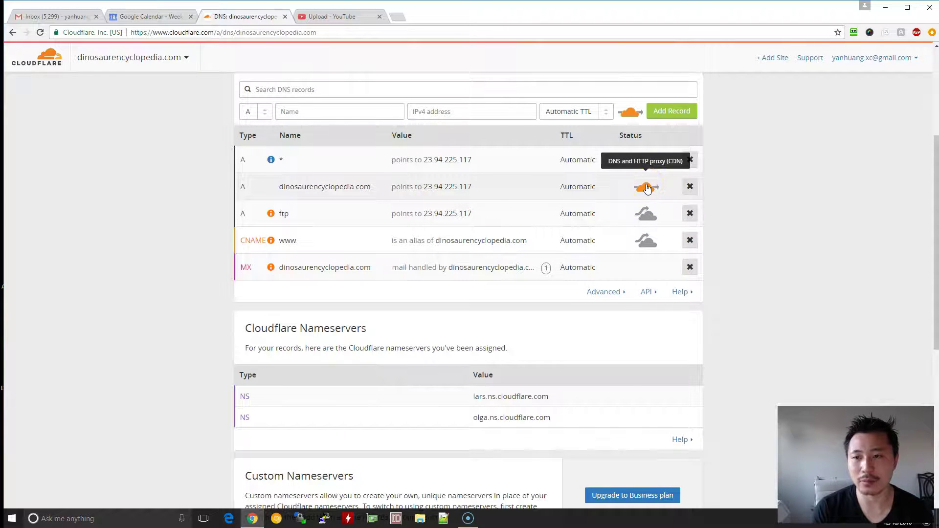
click(646, 189)
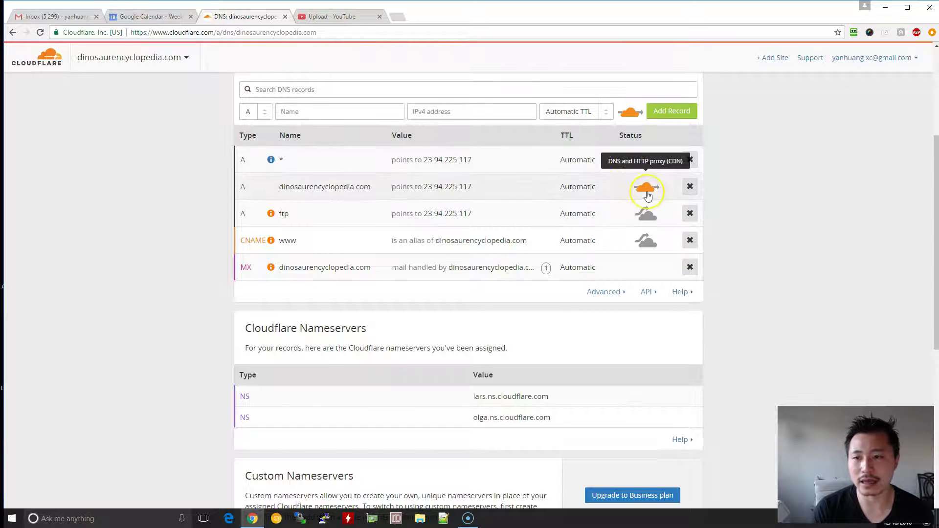
scroll(568, 248, up, 2)
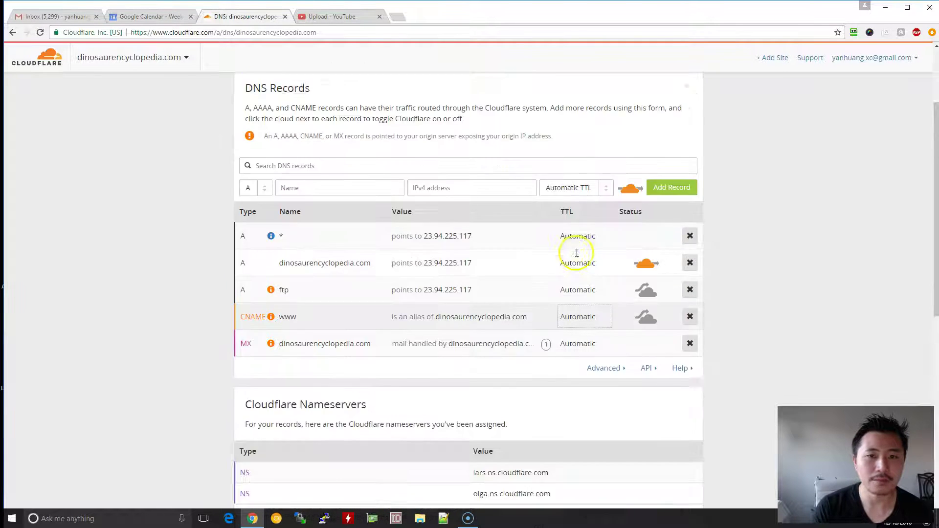
scroll(573, 250, down, 1)
click(576, 253)
scroll(577, 253, up, 1)
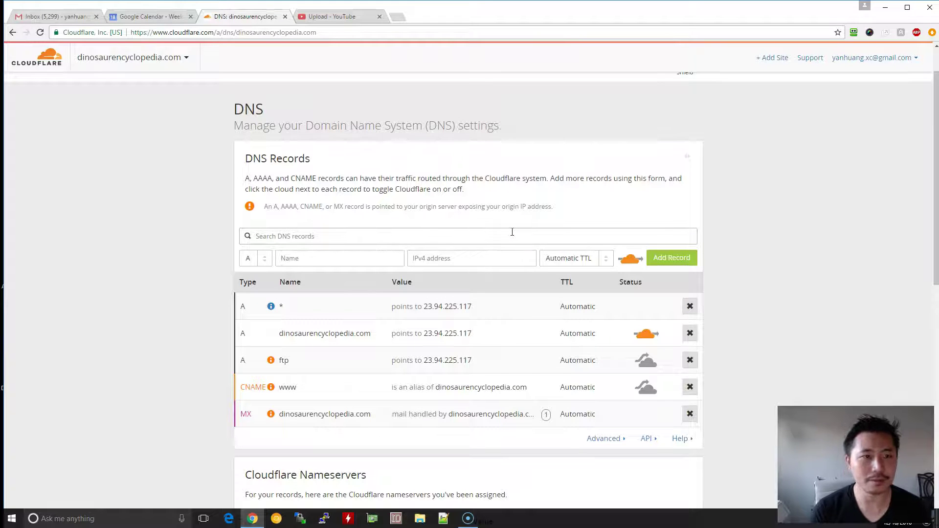
scroll(513, 232, up, 1)
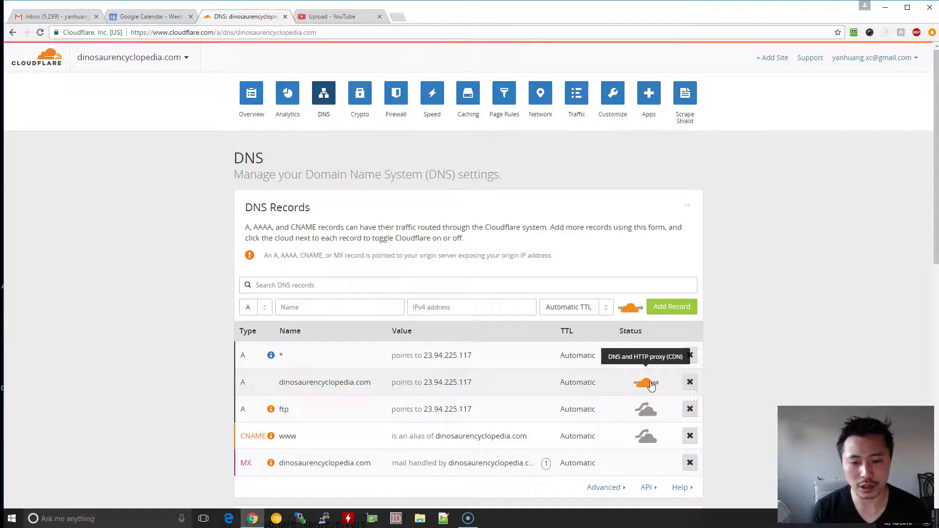
scroll(624, 245, down, 1)
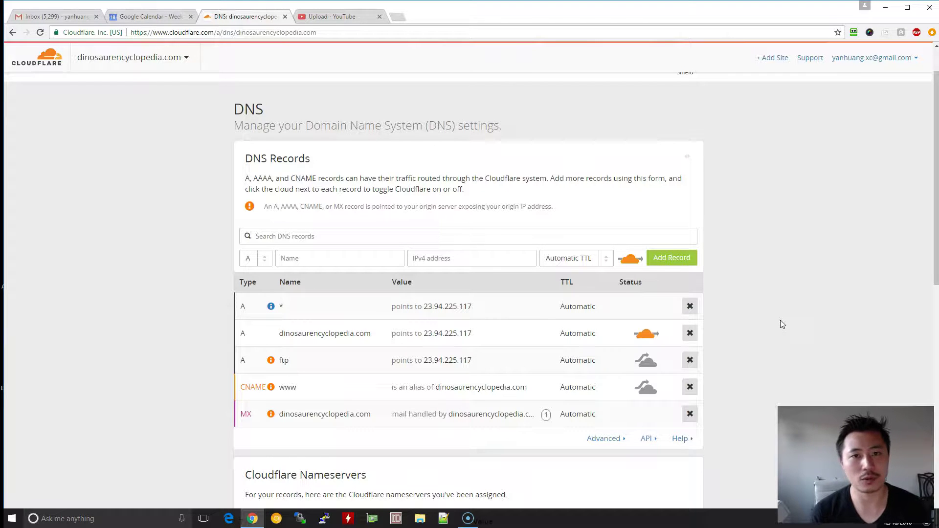
scroll(704, 244, up, 1)
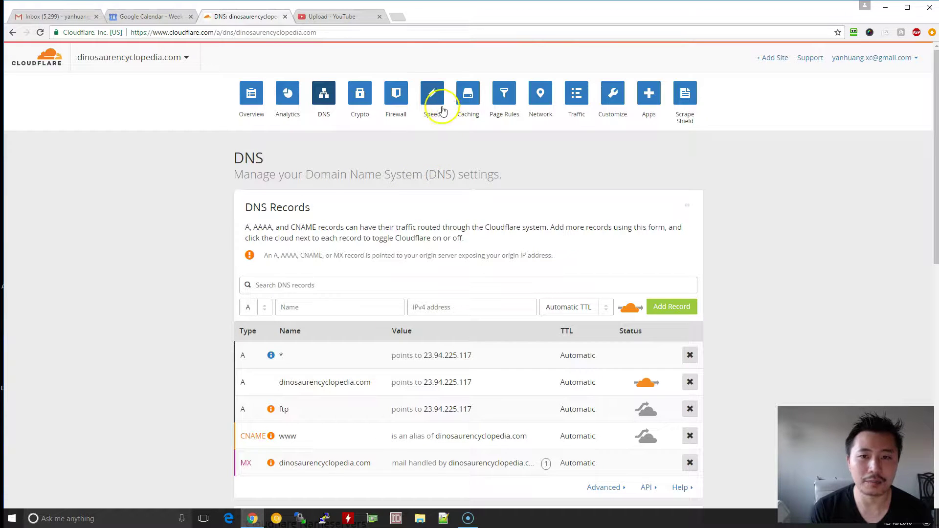
Go to Caching via Speed and expand the Purge Cache dropdown offering Purge Everything
click(433, 93)
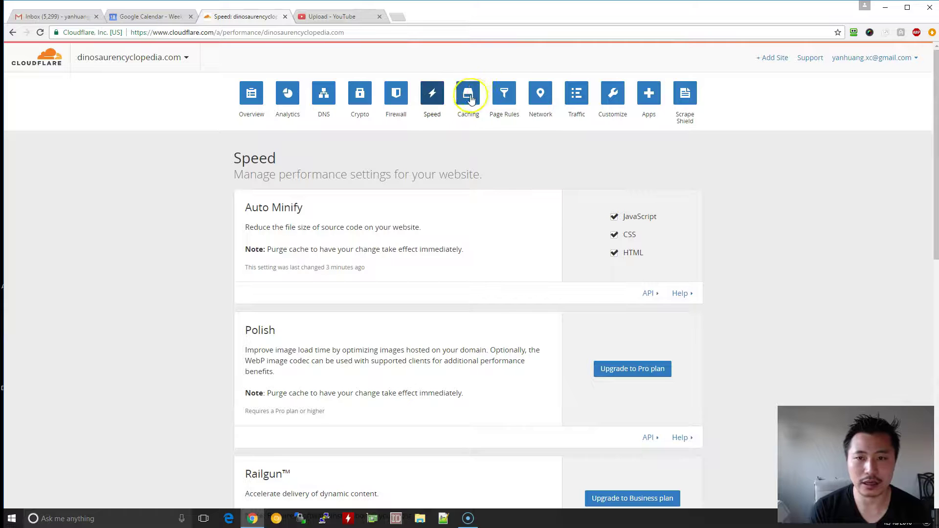
click(467, 95)
scroll(436, 139, down, 1)
scroll(414, 130, down, 1)
scroll(381, 143, up, 2)
scroll(622, 179, down, 2)
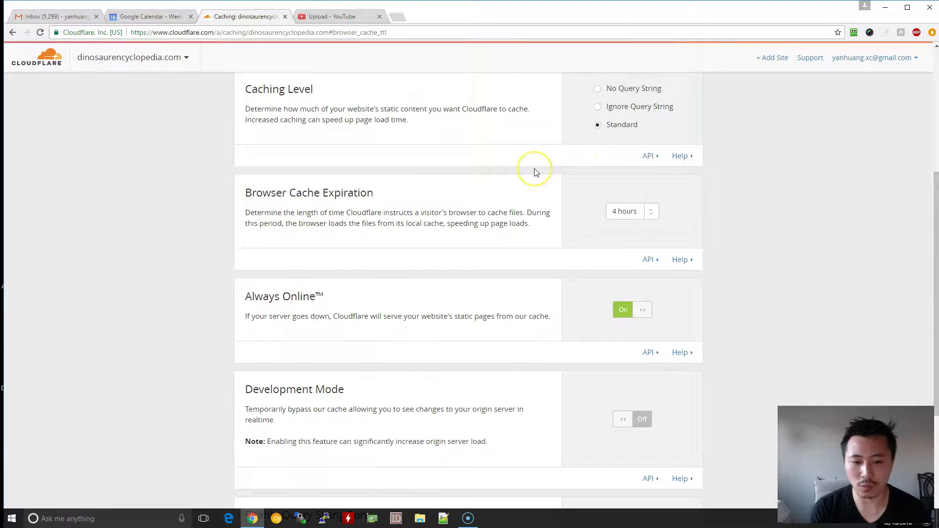
scroll(535, 173, down, 2)
scroll(534, 173, up, 4)
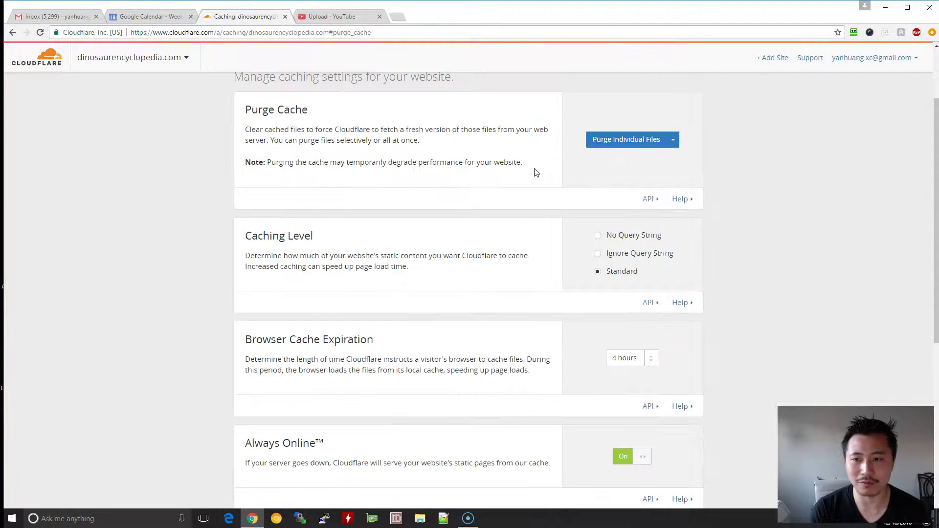
click(673, 141)
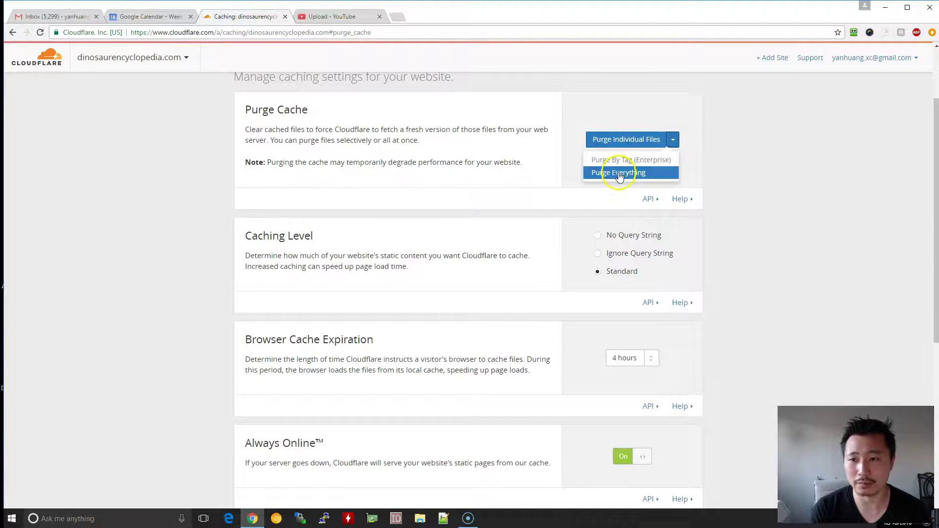
scroll(506, 185, up, 1)
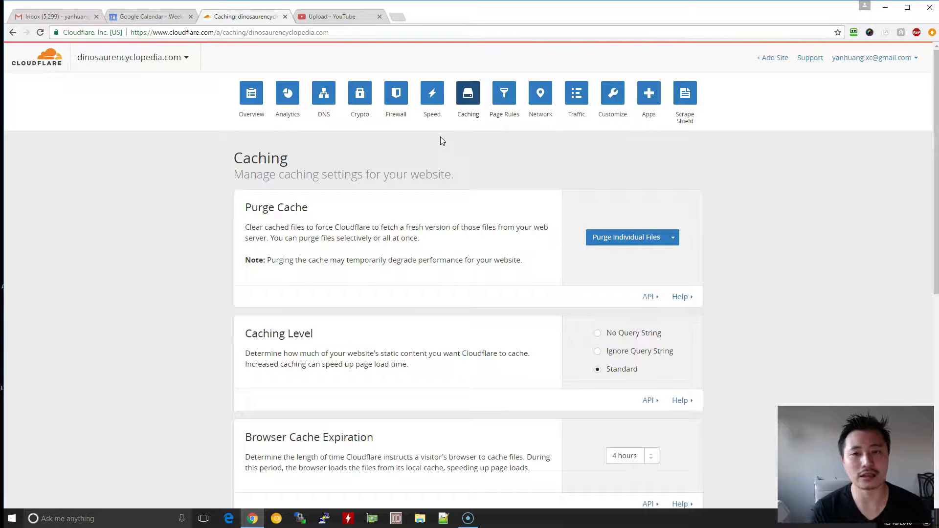
Return to Speed settings, then view pressreleasejet.com's page source in a new tab
click(432, 96)
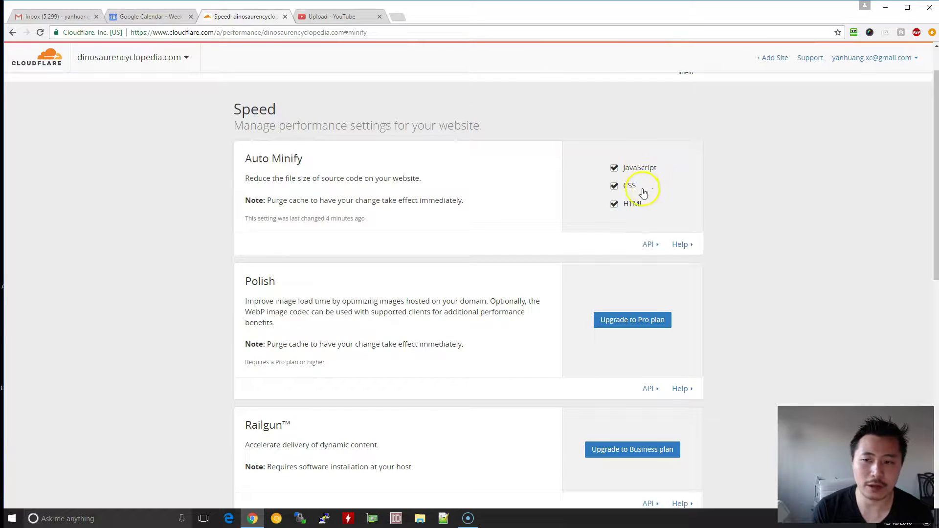
scroll(524, 213, up, 1)
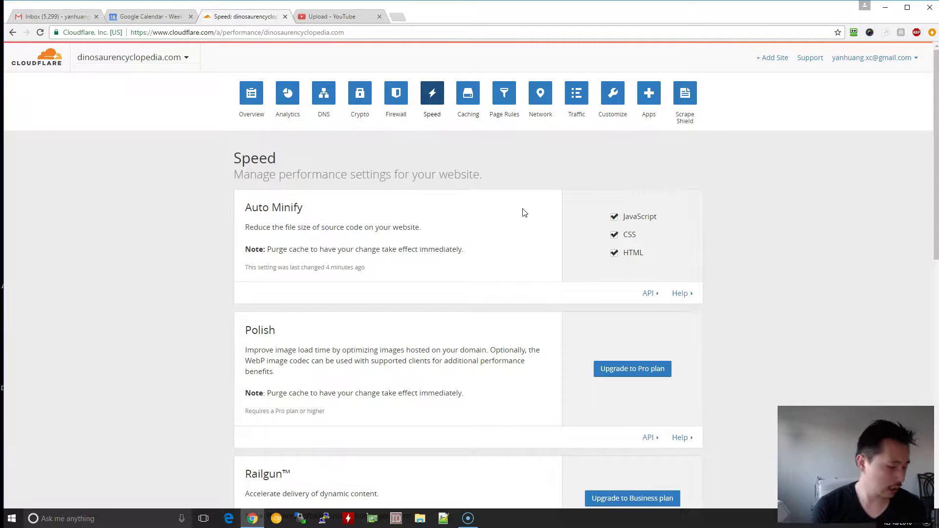
key(ctrl+t)
text(pr)
key(Return)
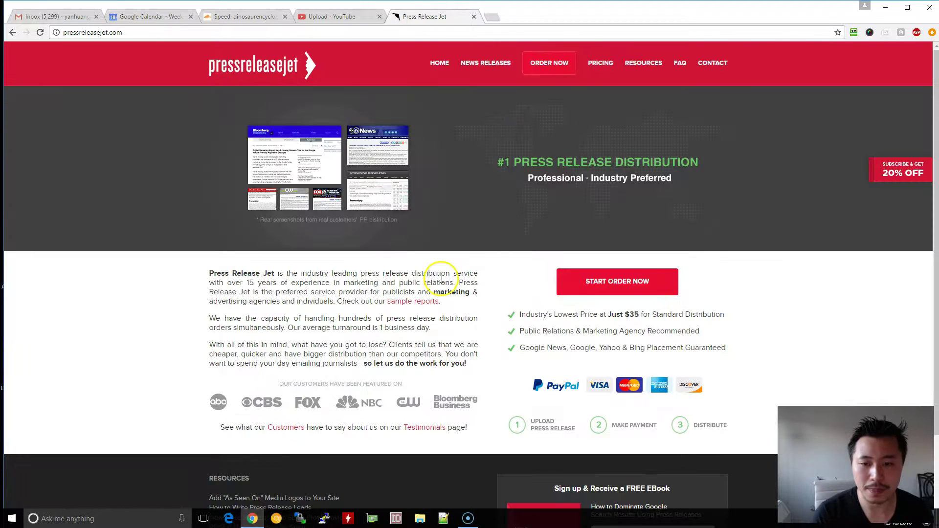
right_click(442, 273)
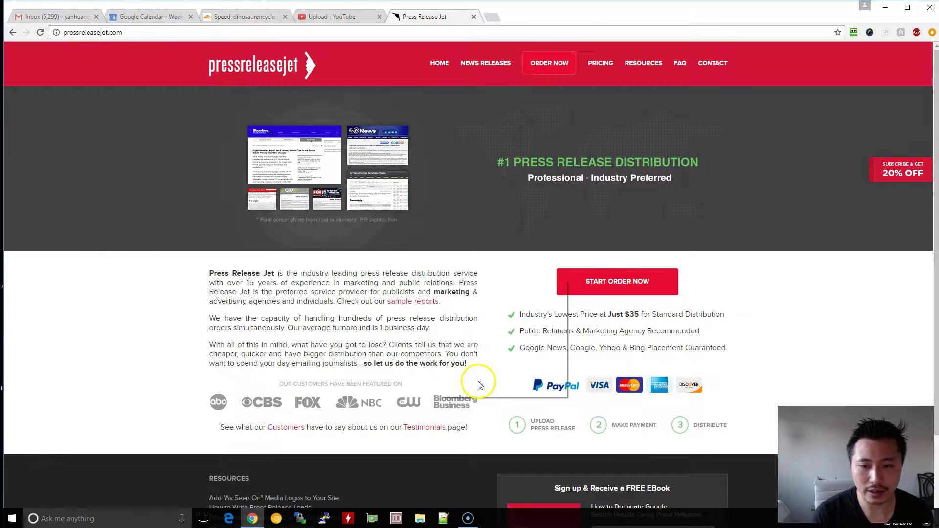
click(479, 383)
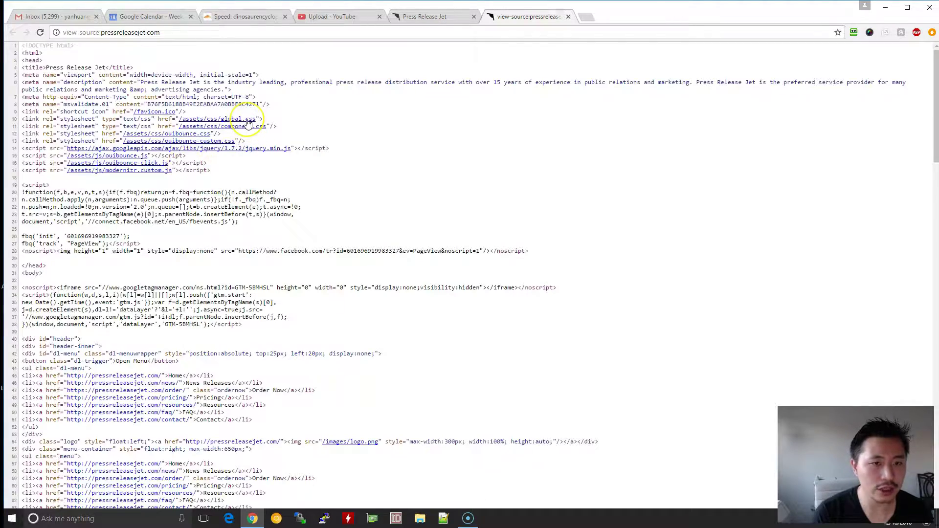
Inspect the minified /assets/css/global.css stylesheet, then go back to the HTML source view
click(248, 120)
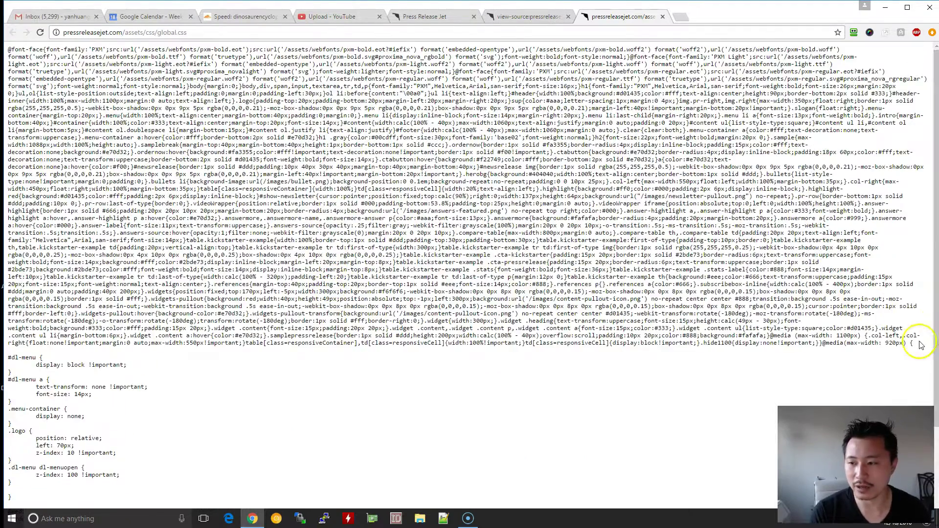
mouse_move(917, 343)
mouse_down()
mouse_move(179, 56)
mouse_move(84, 50)
mouse_up()
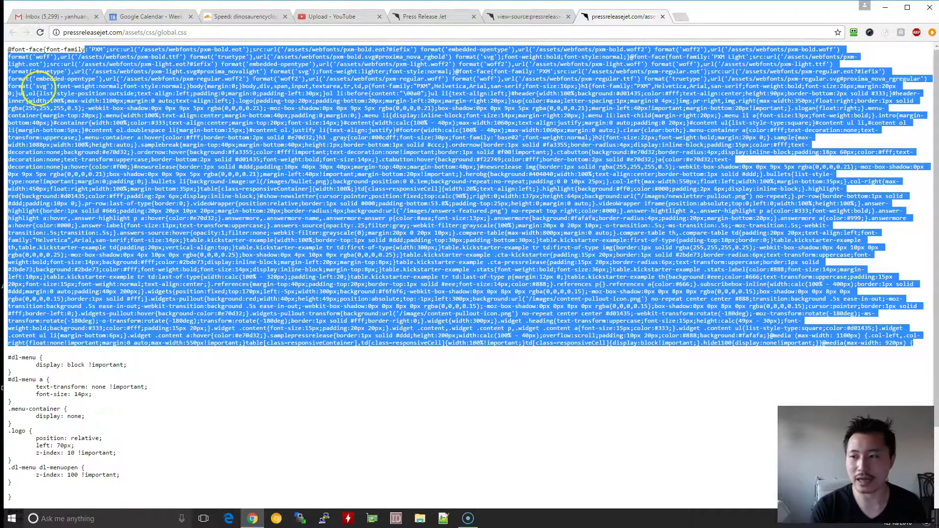
scroll(51, 126, down, 2)
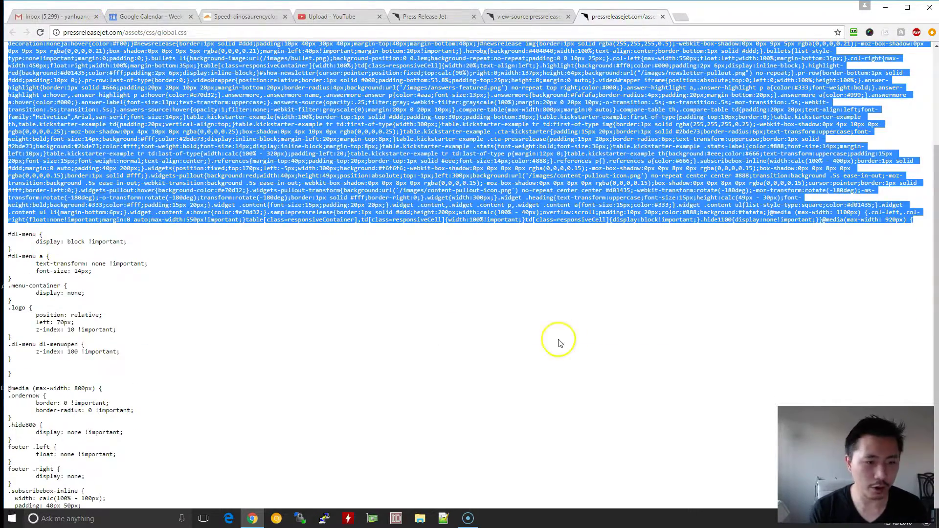
click(527, 342)
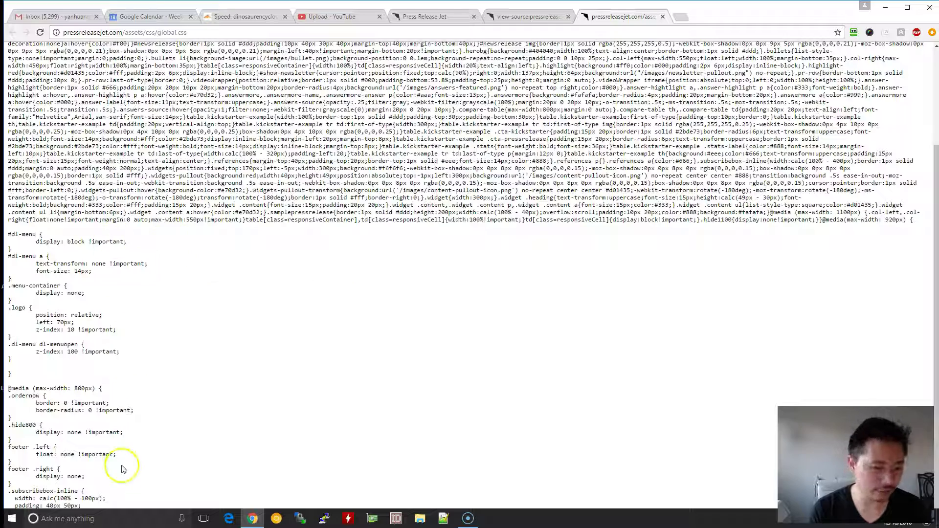
drag(124, 475, 178, 235)
click(185, 242)
scroll(185, 242, up, 1)
scroll(184, 243, up, 2)
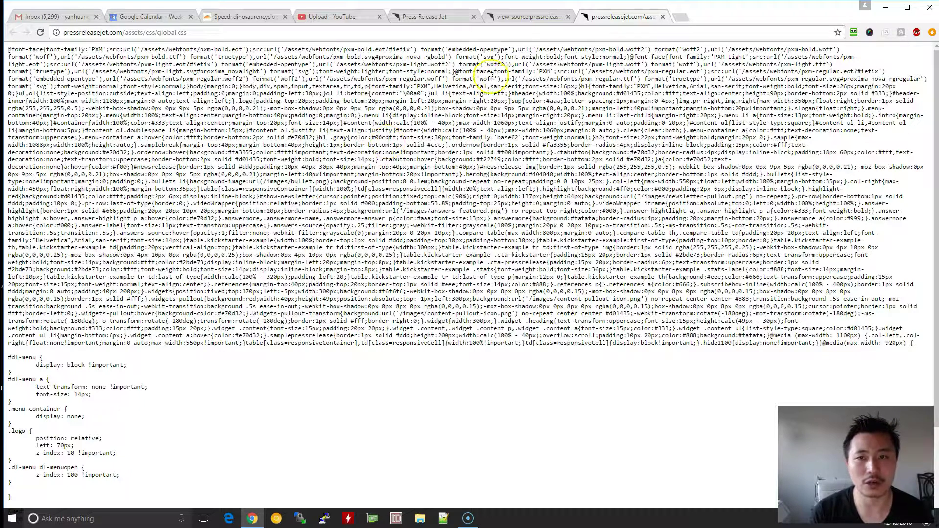
click(522, 17)
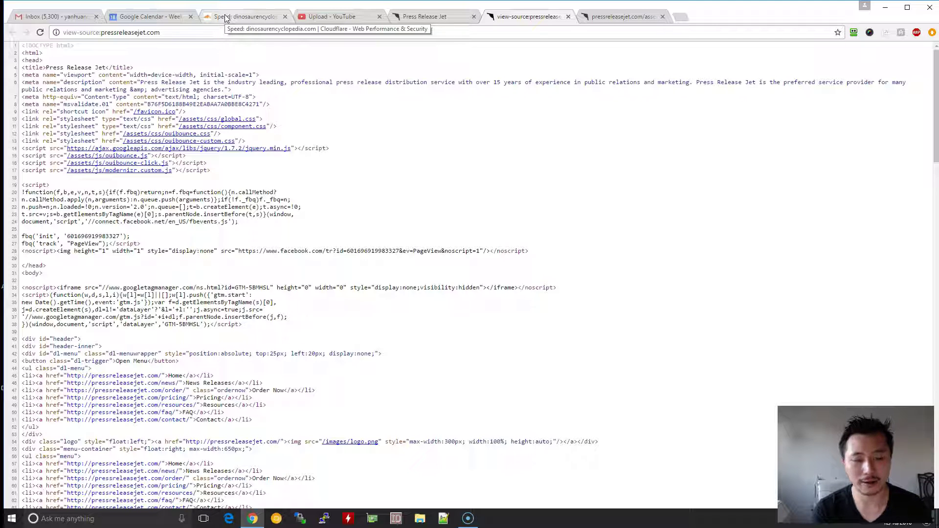
click(329, 68)
scroll(352, 106, down, 3)
scroll(352, 105, down, 3)
scroll(361, 111, up, 5)
scroll(360, 115, up, 2)
scroll(361, 115, down, 3)
scroll(360, 114, up, 3)
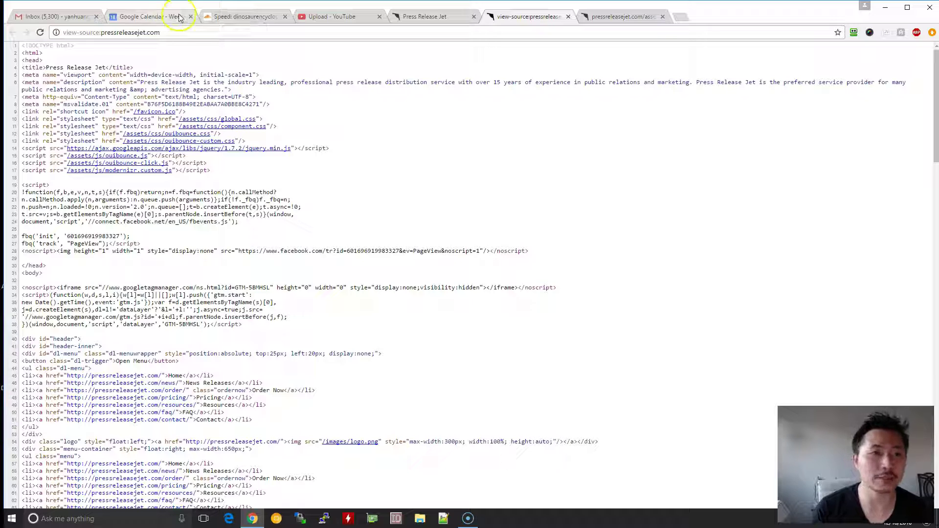
Switch back to the Cloudflare Speed tab for dinosaurencyclopedia.com
click(220, 18)
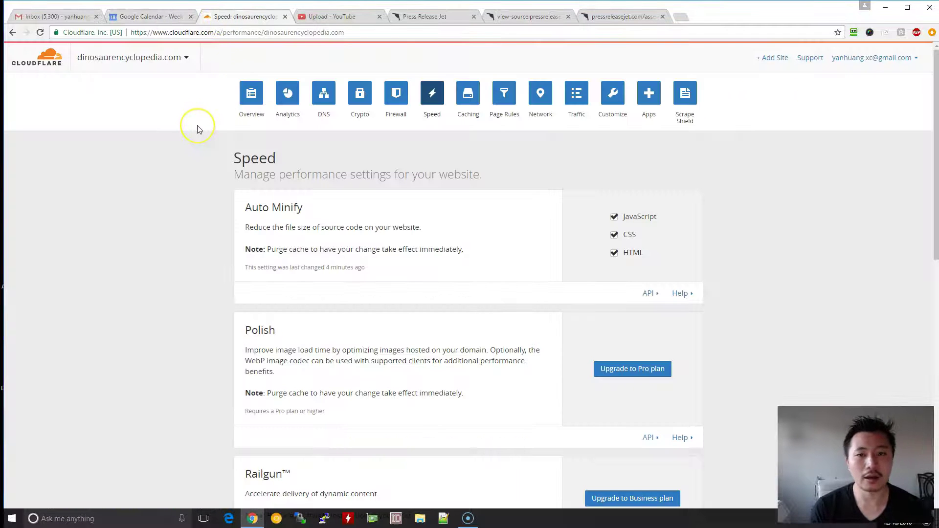